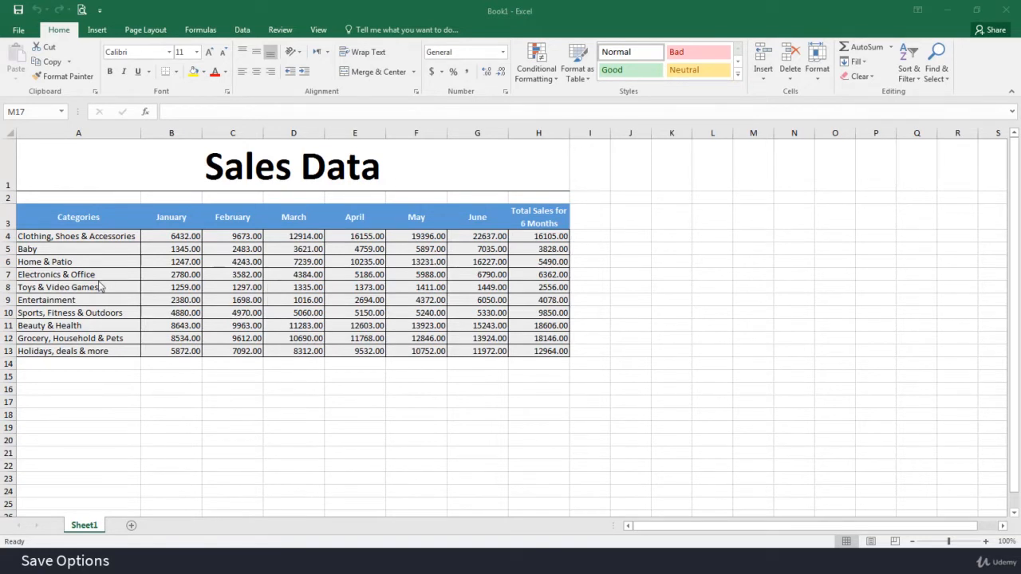
{"action": "left_click", "coordinate": [18, 32]}
{"action": "left_click", "coordinate": [19, 30]}
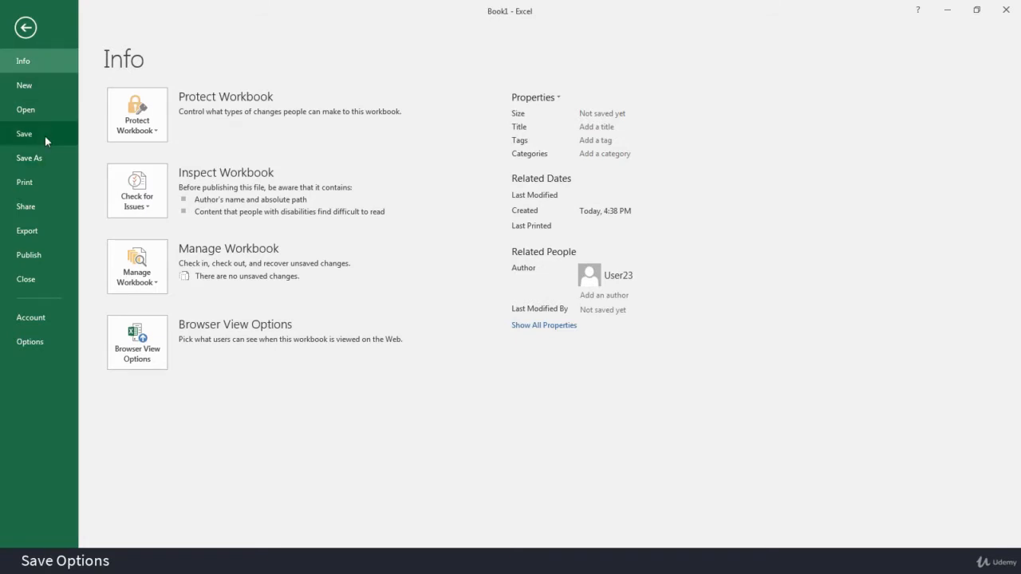
{"action": "left_click", "coordinate": [25, 27]}
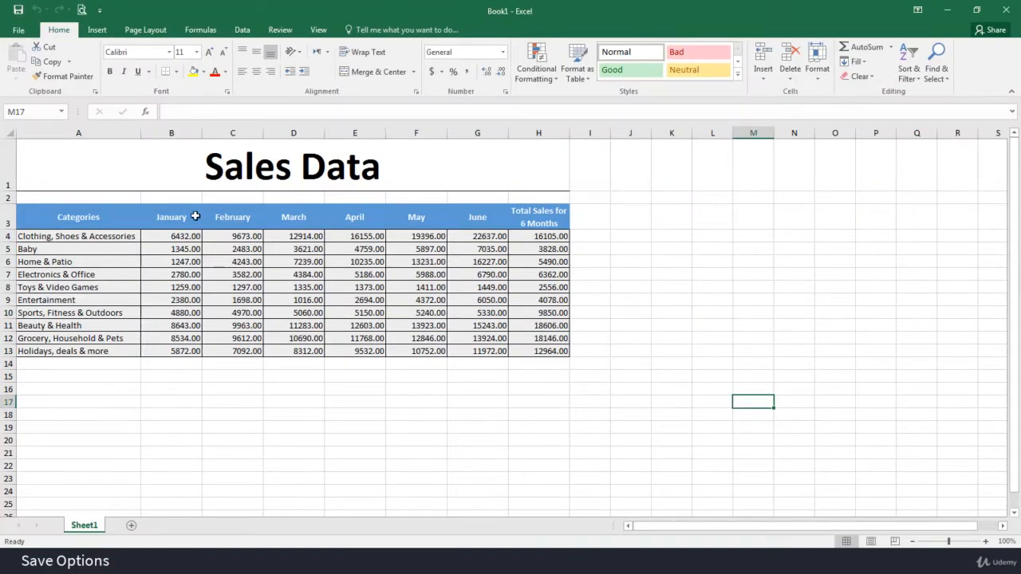
Save the workbook as Practice Sheet1.xlsx in the Practice folder under My Documents, and resave it under the same name.
{"action": "left_click", "coordinate": [19, 11]}
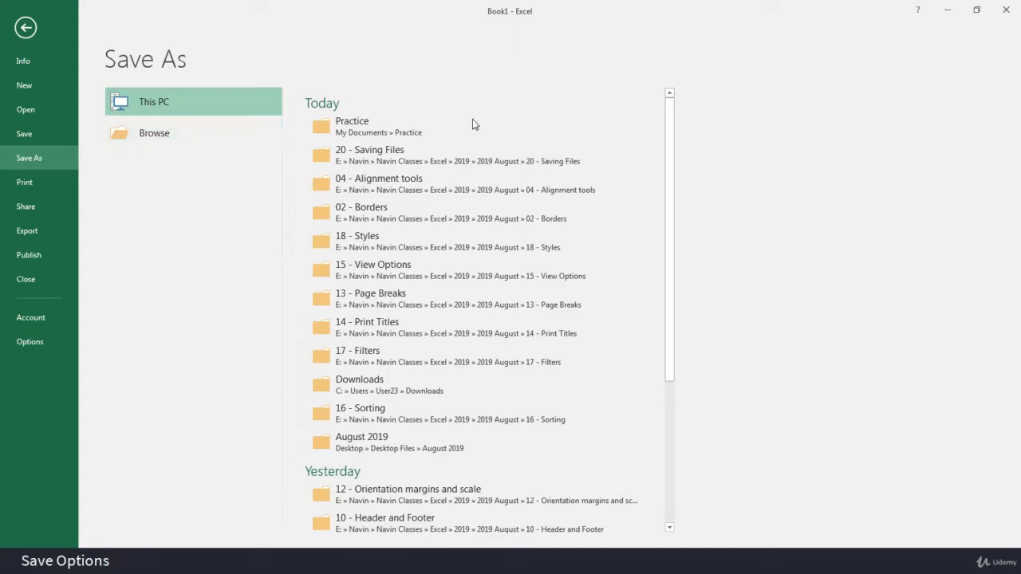
{"action": "left_click", "coordinate": [422, 130]}
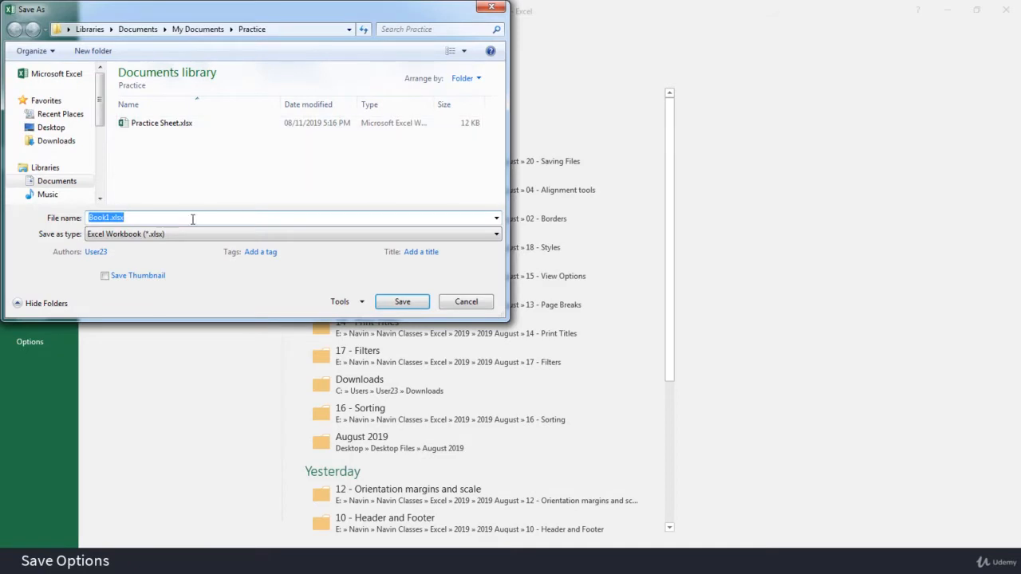
{"action": "type", "text": "Practic"}
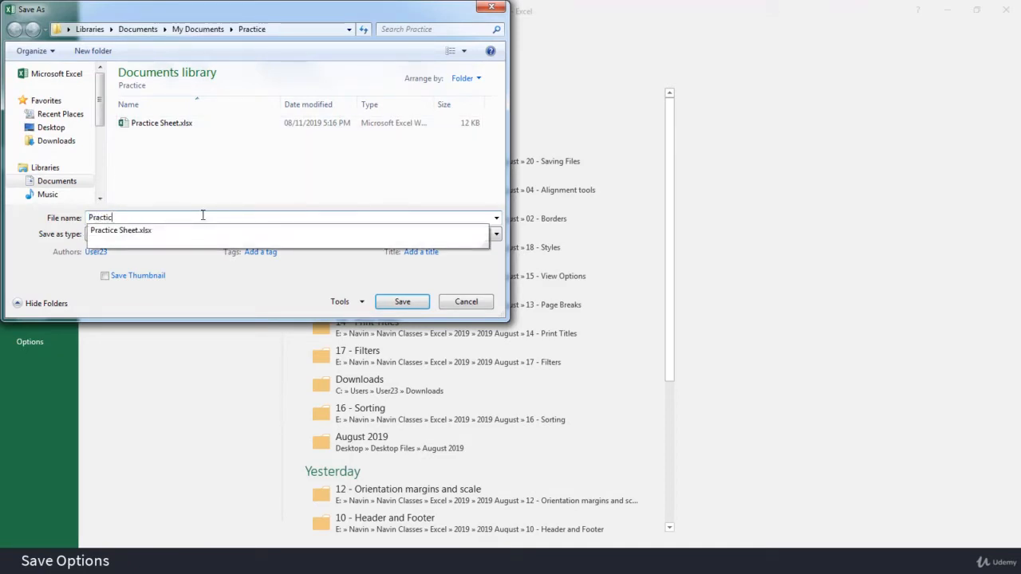
{"action": "key", "text": "Down"}
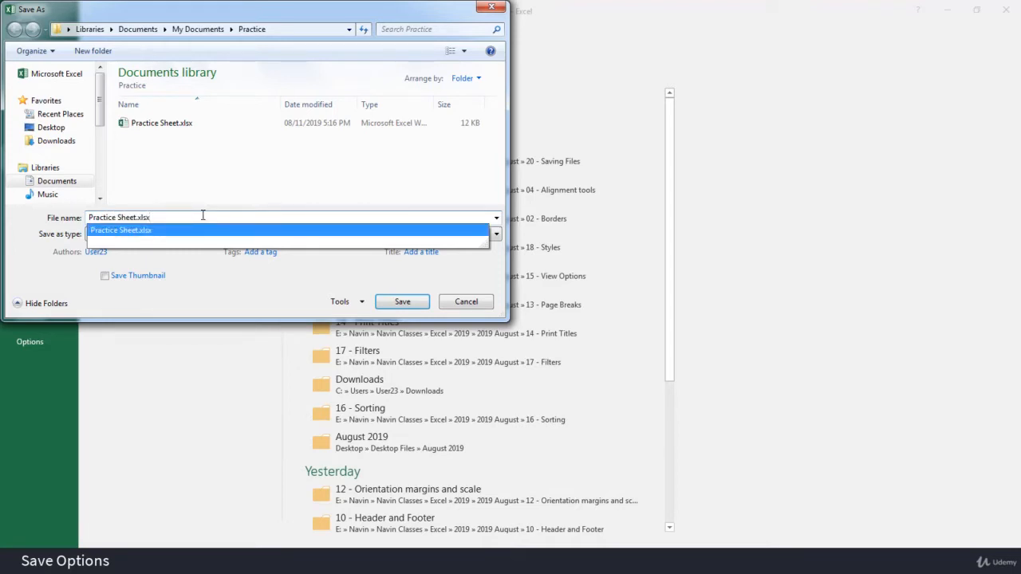
{"action": "key", "text": "Left"}
{"action": "key", "text": "Left"}
{"action": "key", "text": "Left"}
{"action": "key", "text": "Left"}
{"action": "key", "text": "Left"}
{"action": "type", "text": "1"}
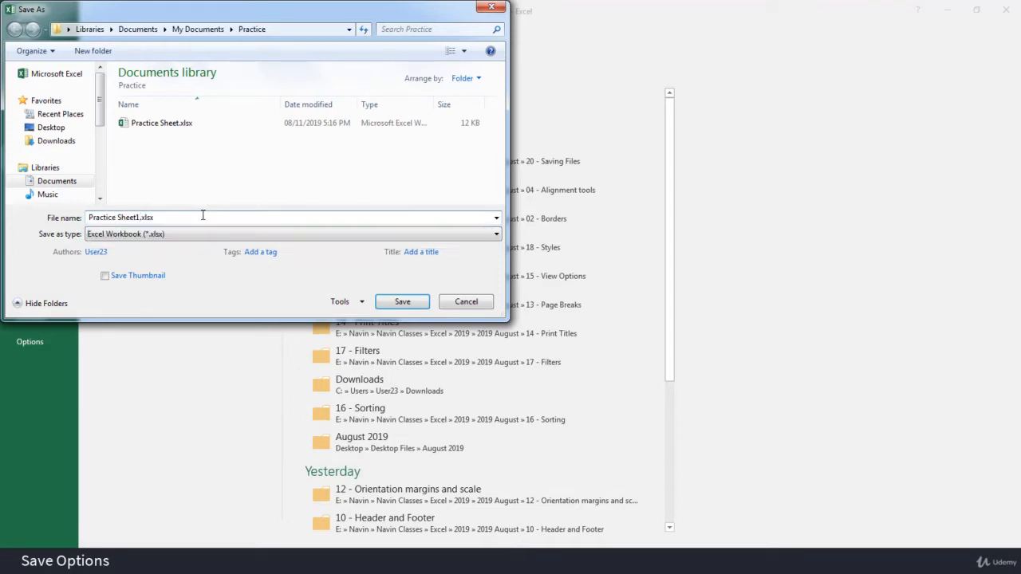
{"action": "left_click", "coordinate": [402, 301]}
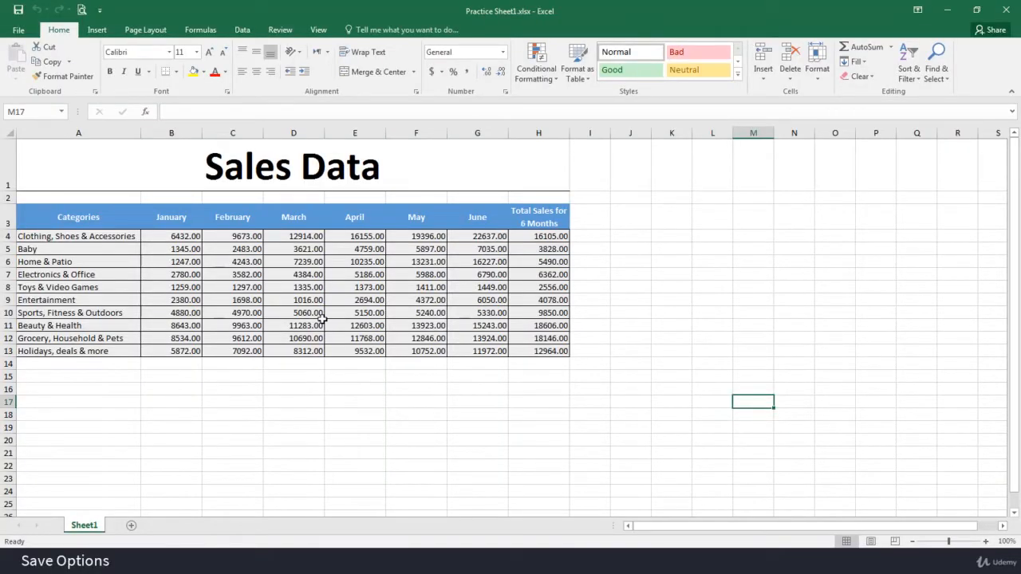
{"action": "left_click", "coordinate": [107, 247]}
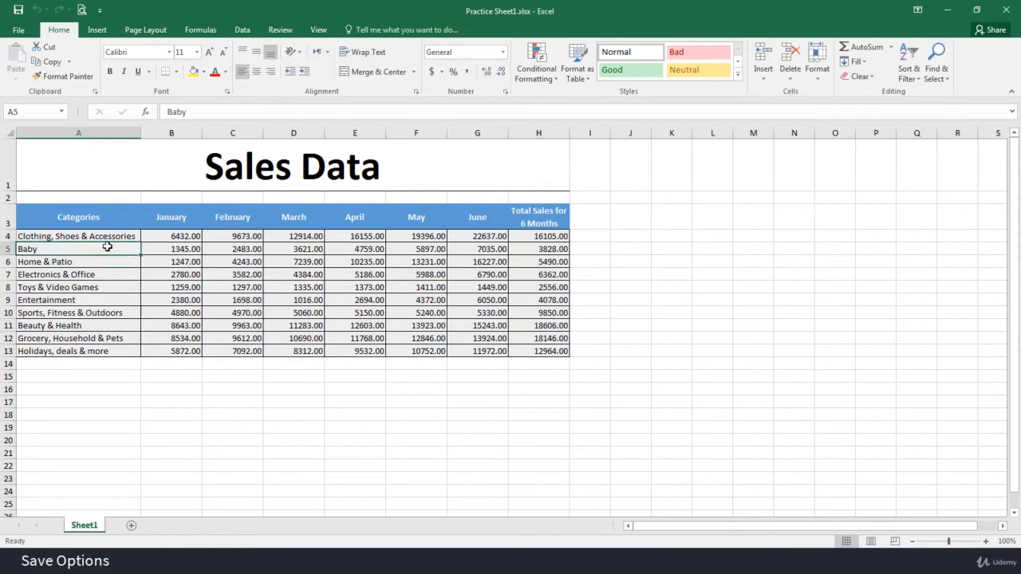
{"action": "left_click", "coordinate": [16, 17]}
Show the sheet in Page Layout view and set landscape orientation with narrow margins.
{"action": "left_click", "coordinate": [871, 542]}
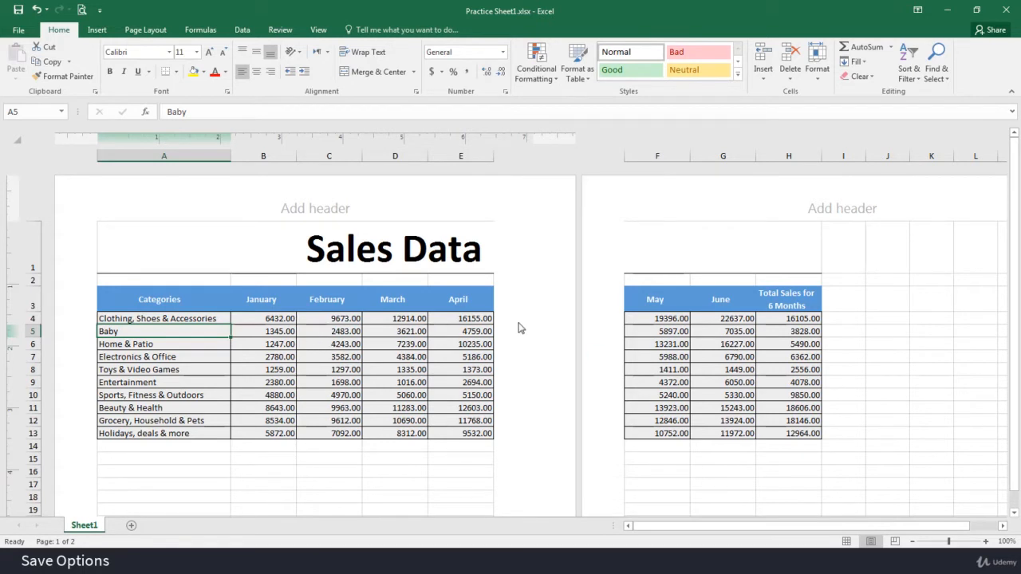
{"action": "left_click", "coordinate": [159, 36]}
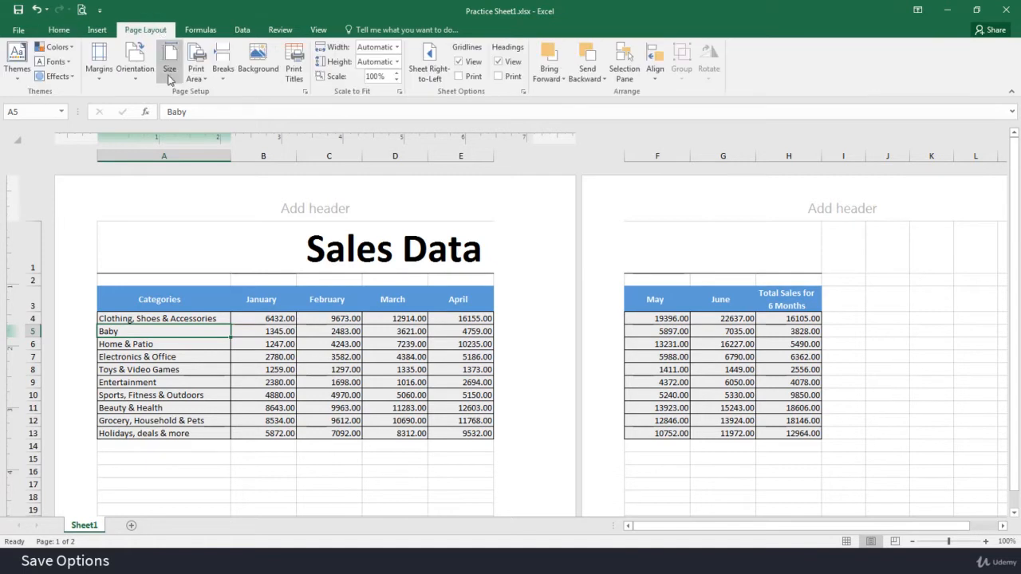
{"action": "left_click", "coordinate": [138, 79]}
{"action": "left_click", "coordinate": [162, 132]}
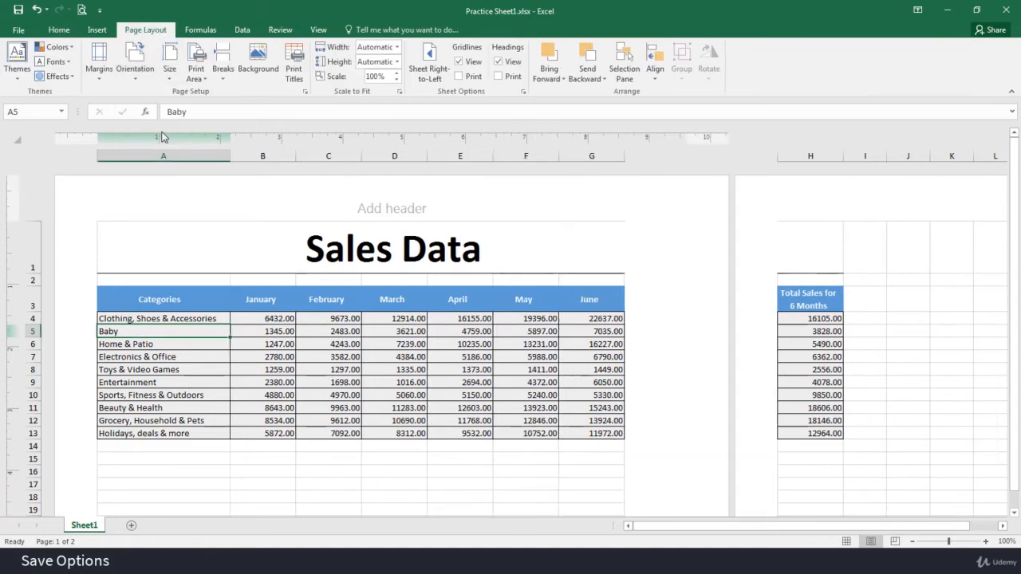
{"action": "left_click", "coordinate": [99, 59]}
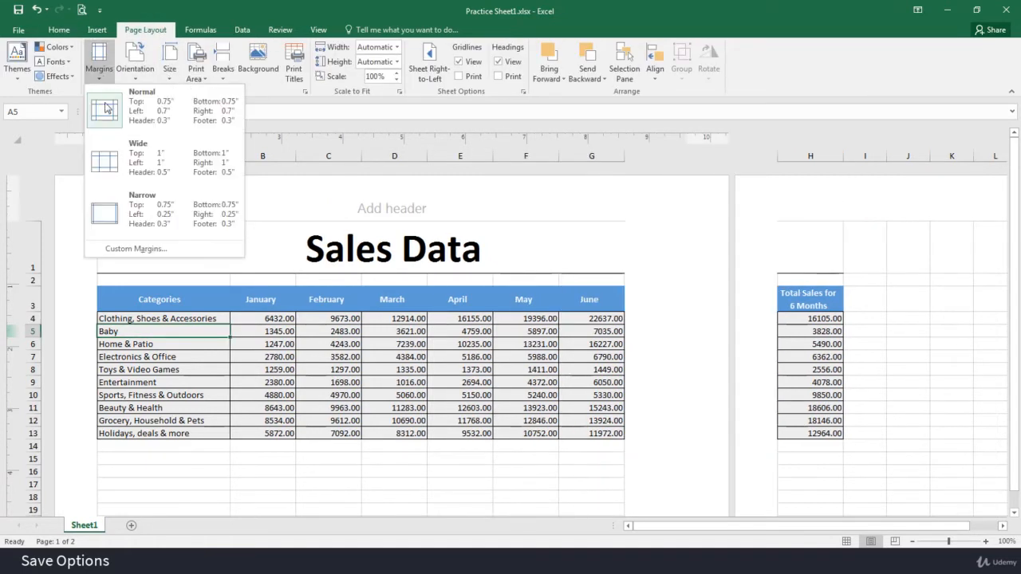
{"action": "left_click", "coordinate": [138, 215]}
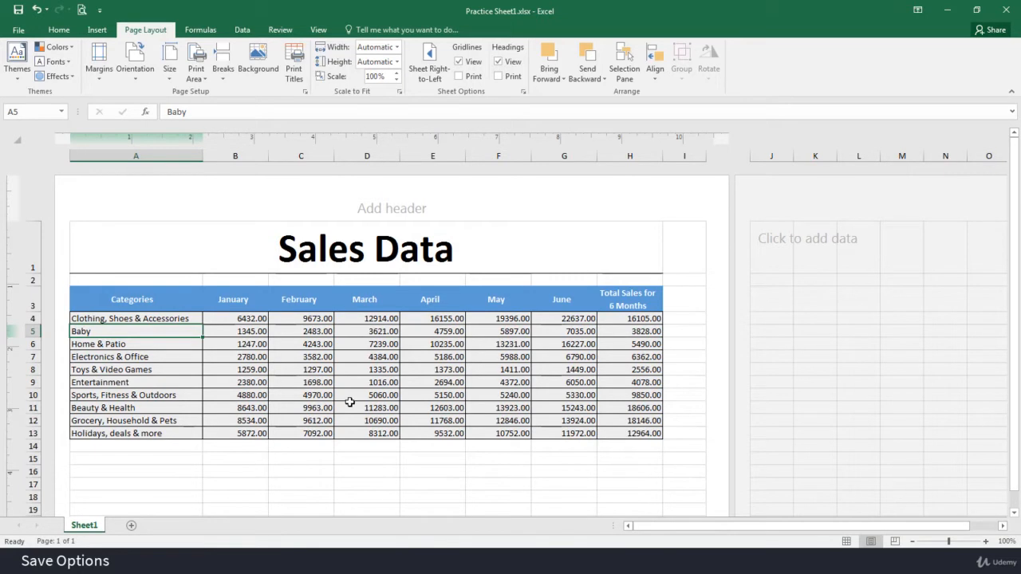
Save a PDF copy as Practice Sheet1.pdf in the Practice folder, and return the workbook to Normal view.
{"action": "left_click", "coordinate": [19, 32]}
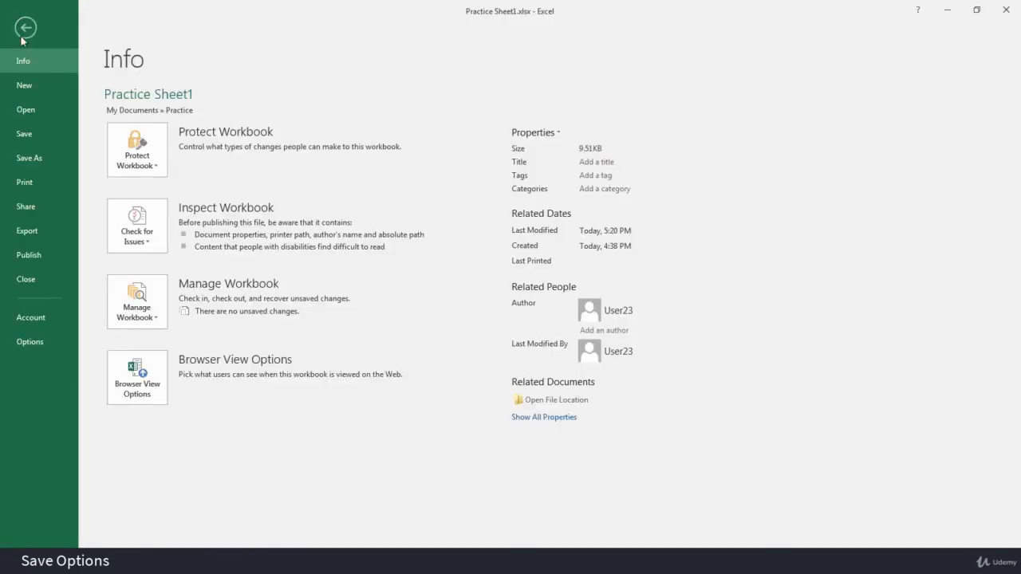
{"action": "left_click", "coordinate": [43, 156]}
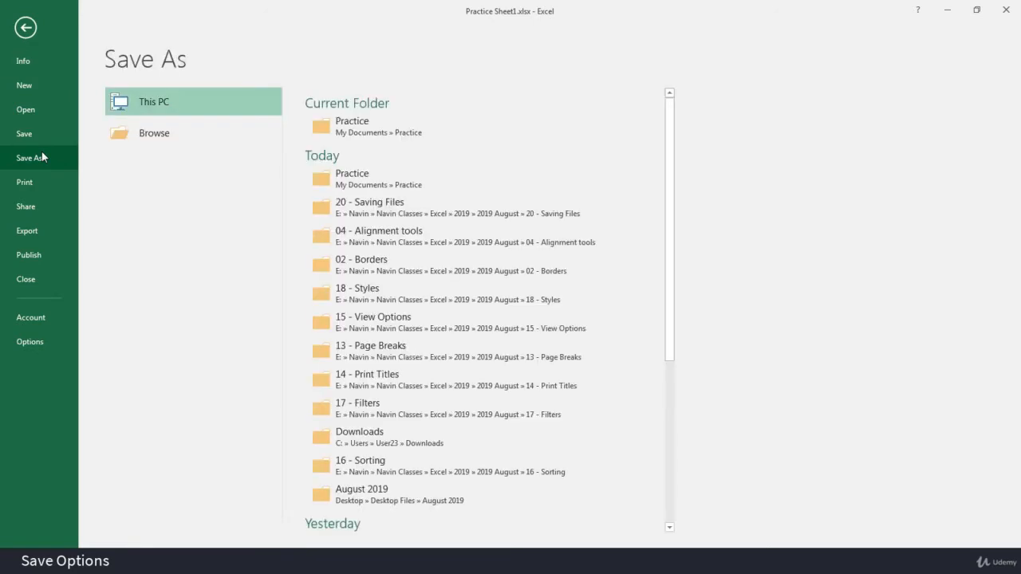
{"action": "left_click", "coordinate": [413, 134]}
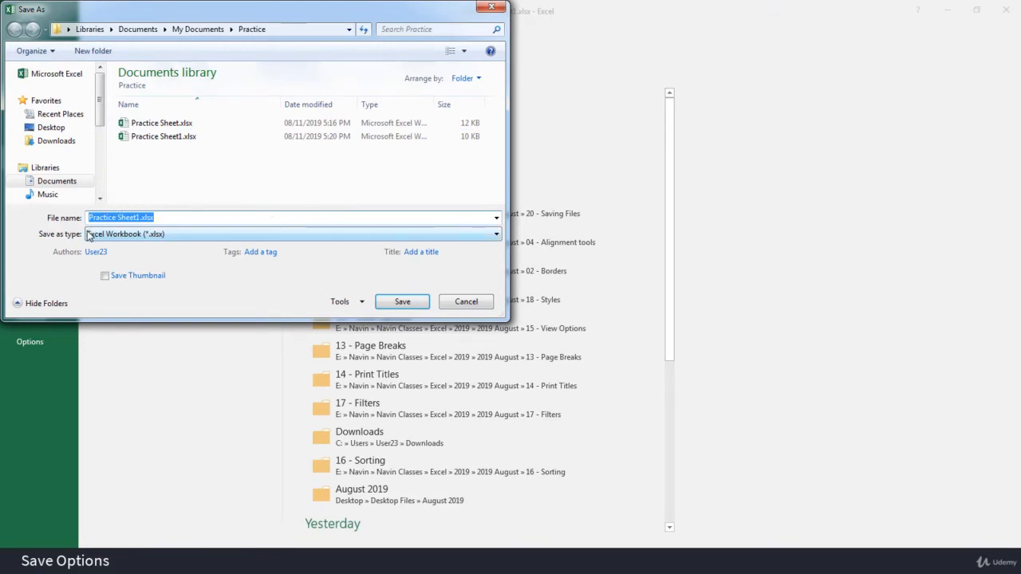
{"action": "left_click", "coordinate": [189, 236]}
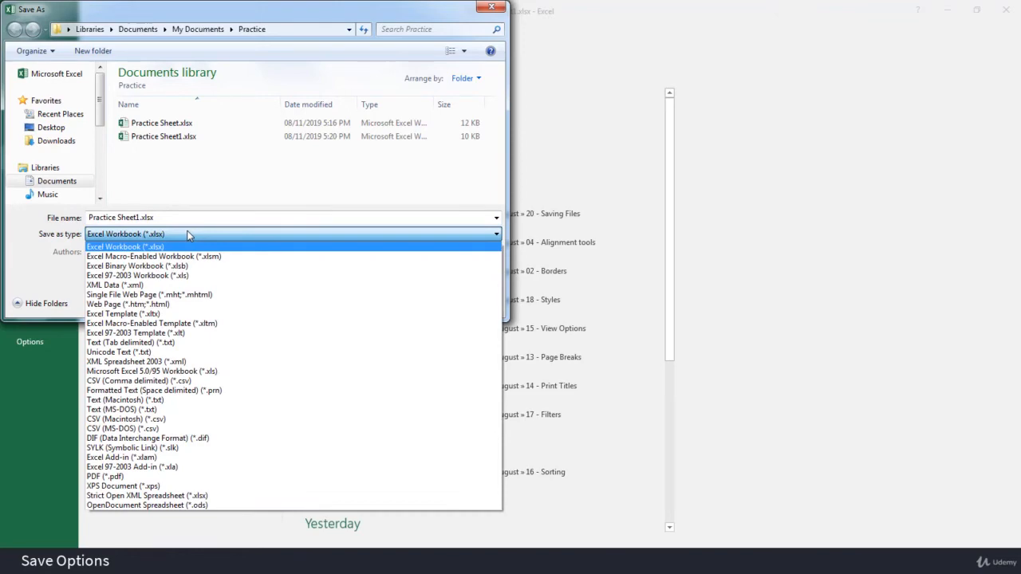
{"action": "left_click", "coordinate": [168, 479]}
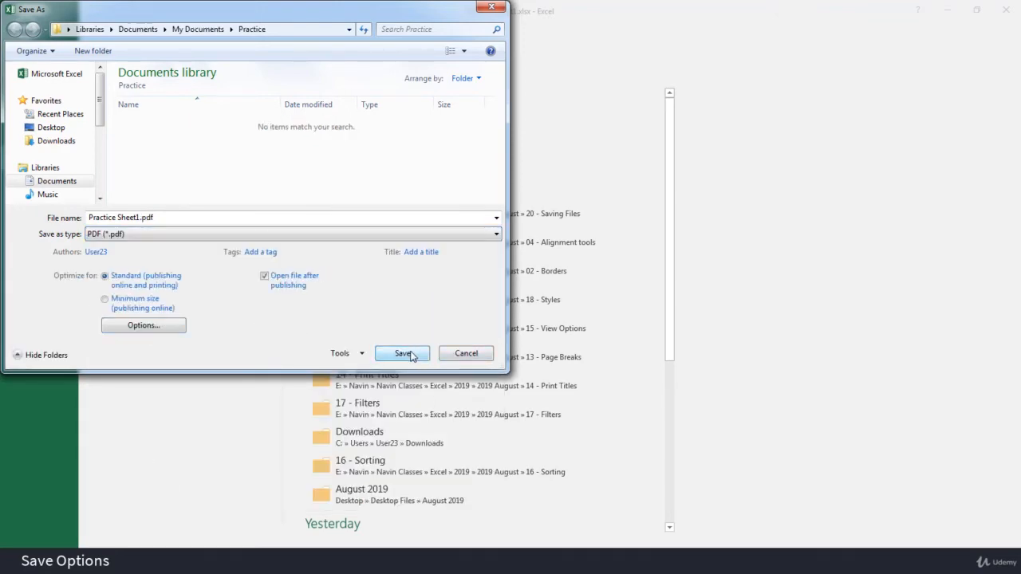
{"action": "left_click", "coordinate": [403, 354]}
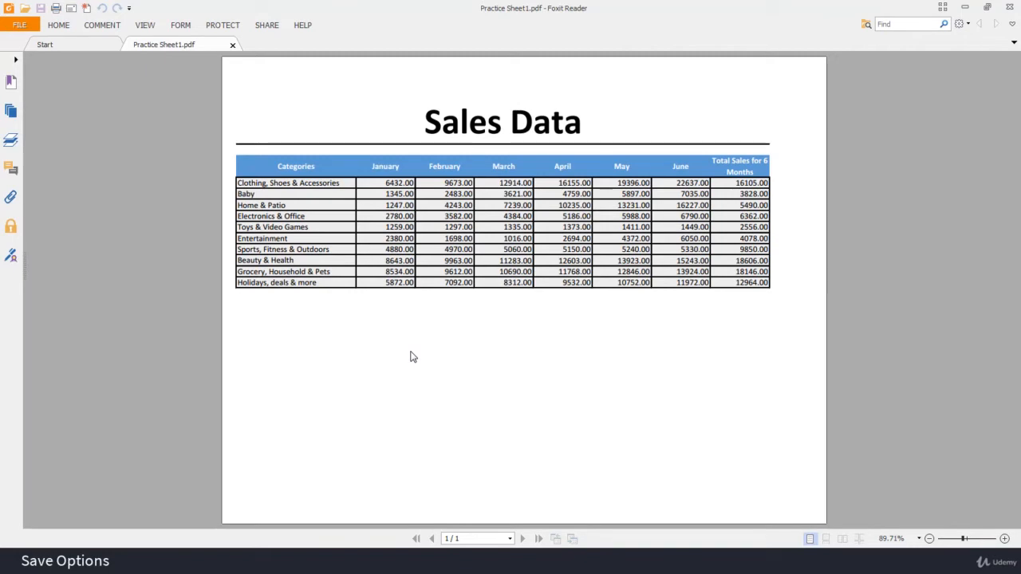
{"action": "left_click", "coordinate": [1012, 10]}
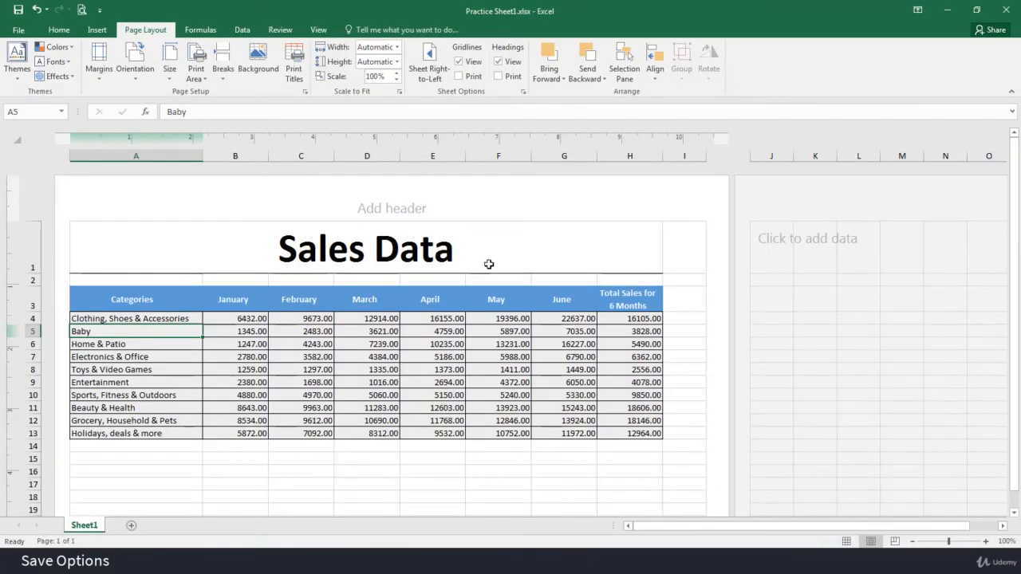
{"action": "left_click", "coordinate": [341, 458]}
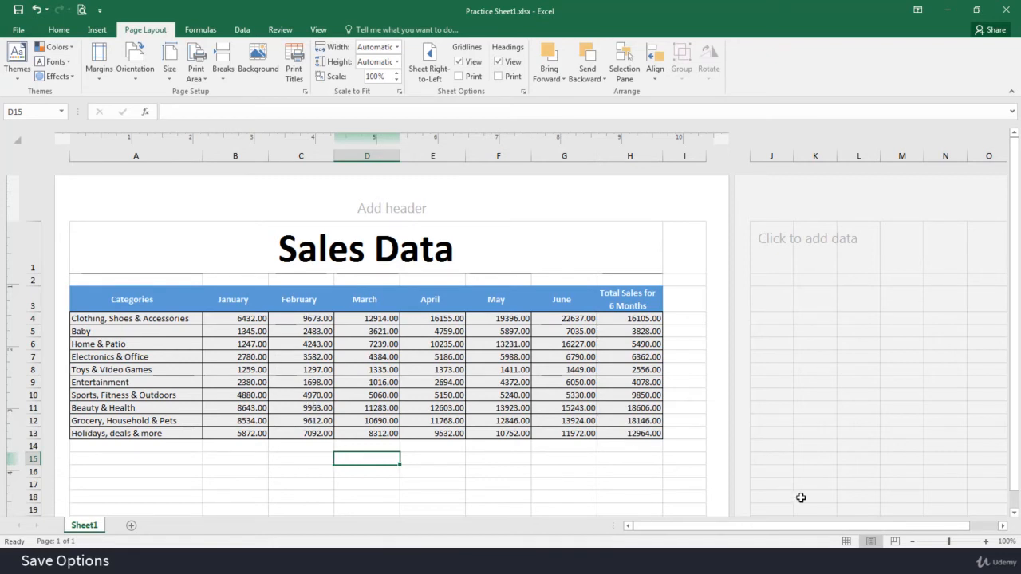
{"action": "left_click", "coordinate": [847, 541]}
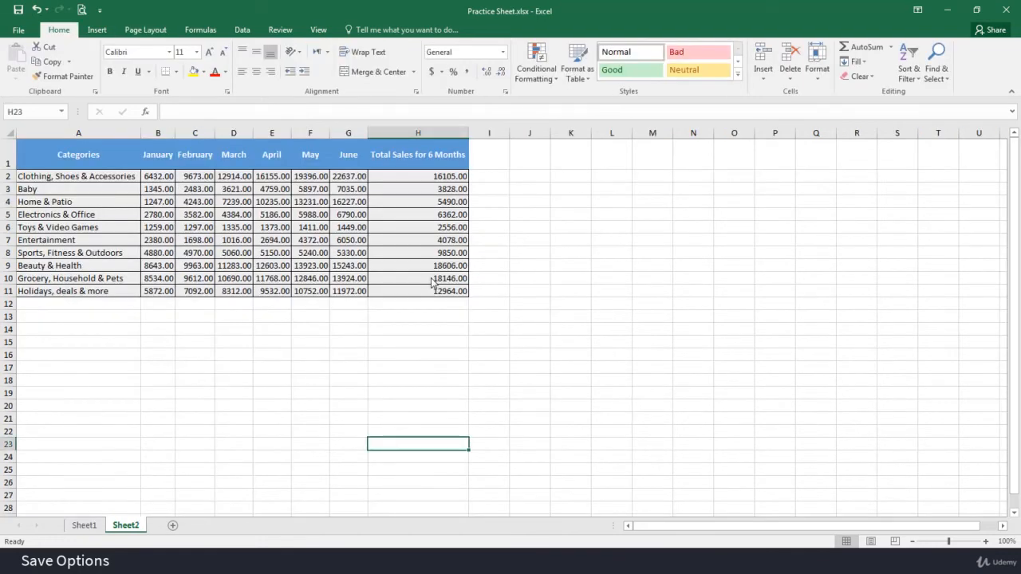
{"action": "left_click_drag", "start_coordinate": [67, 153], "coordinate": [74, 277]}
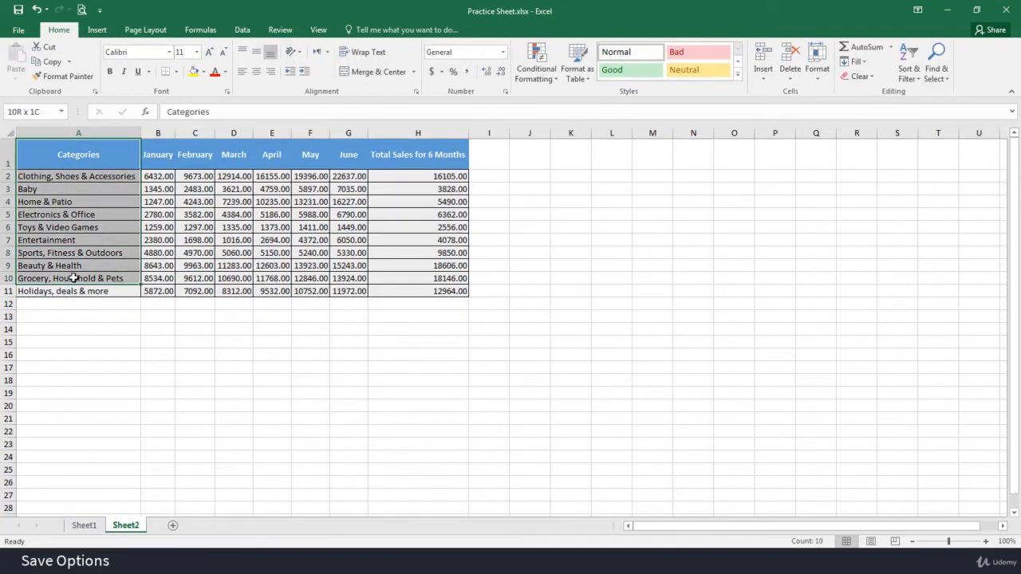
{"action": "left_click_drag", "start_coordinate": [188, 155], "coordinate": [361, 262]}
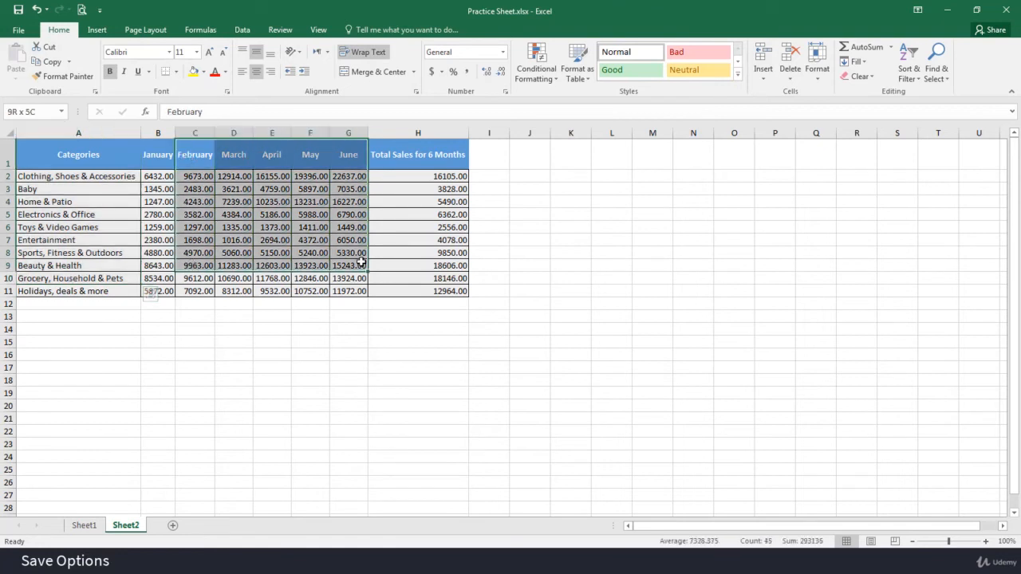
{"action": "left_click", "coordinate": [439, 264]}
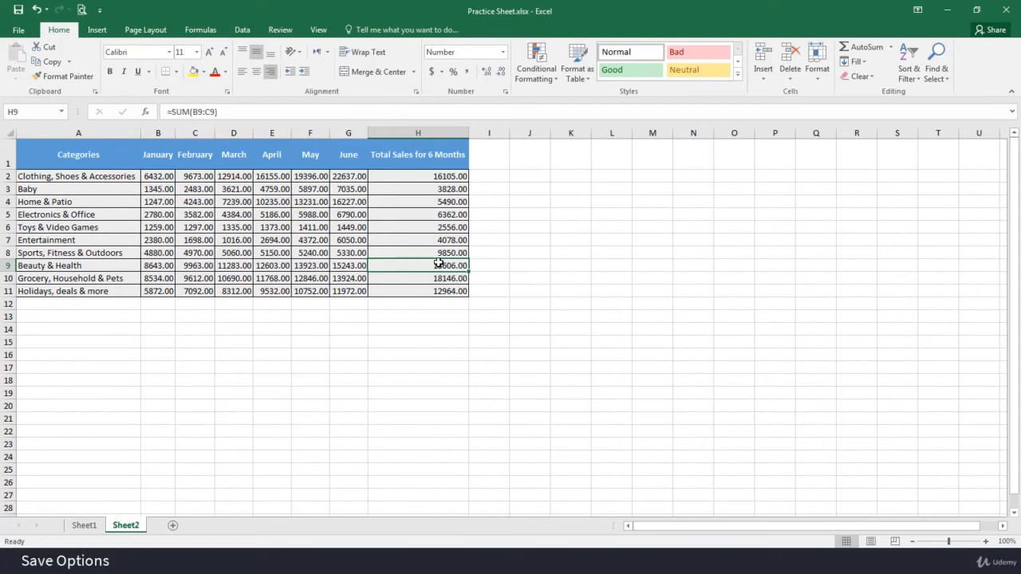
Save only the active sheet as Practice Sheet.csv in the Practice folder, keeping the CSV (Comma delimited) format.
{"action": "left_click", "coordinate": [18, 32]}
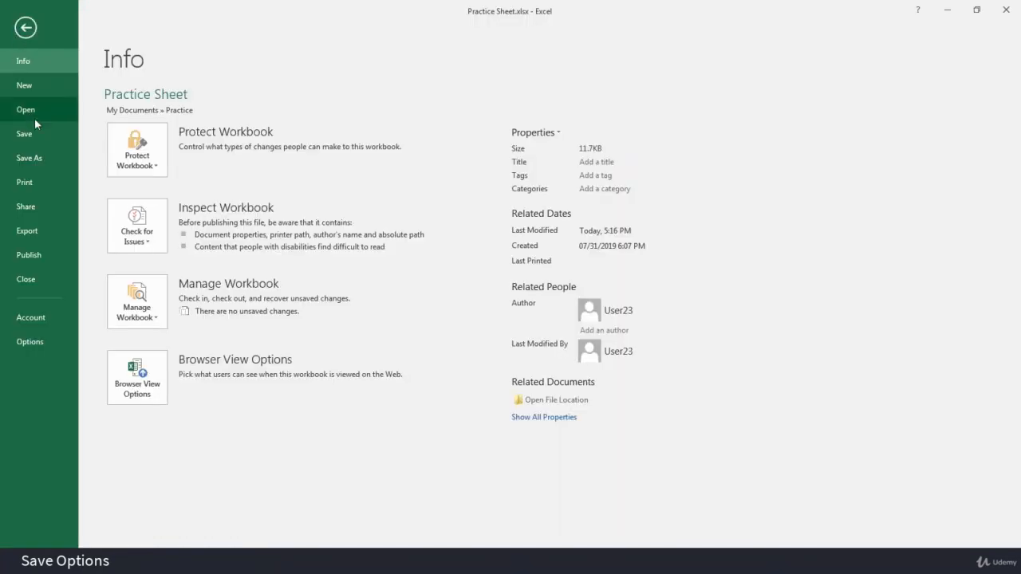
{"action": "left_click", "coordinate": [32, 149]}
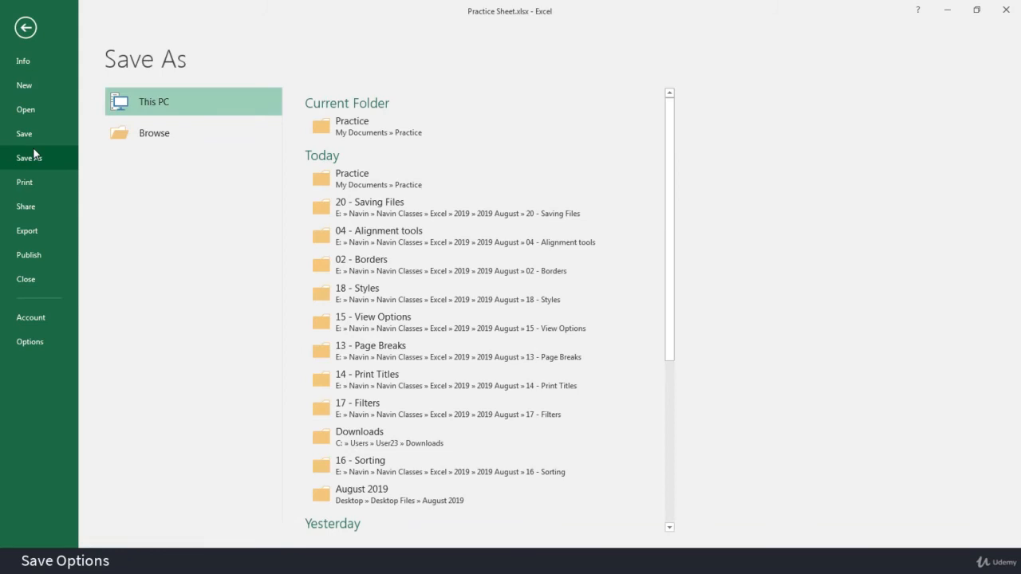
{"action": "left_click", "coordinate": [418, 125]}
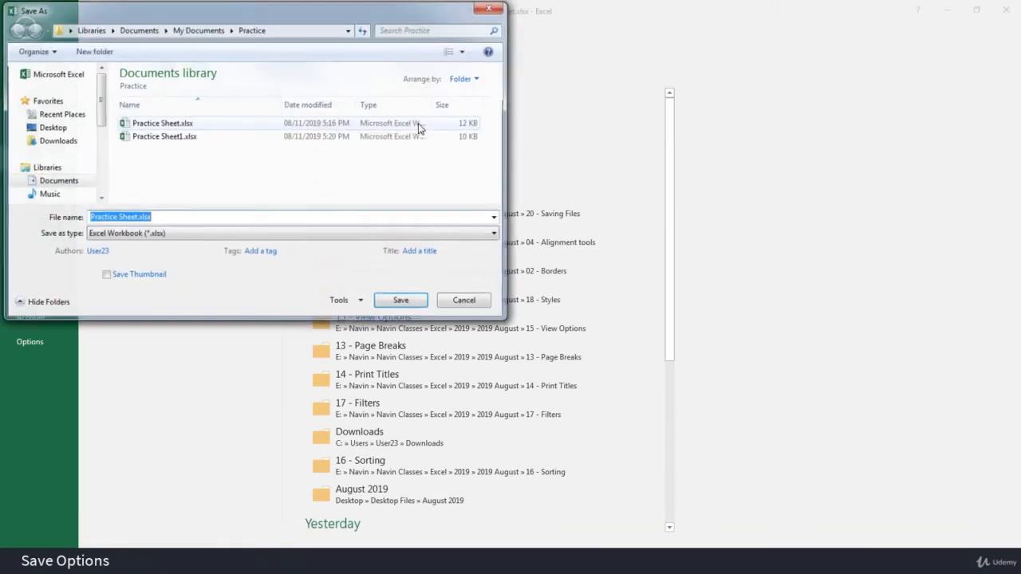
{"action": "left_click", "coordinate": [176, 237]}
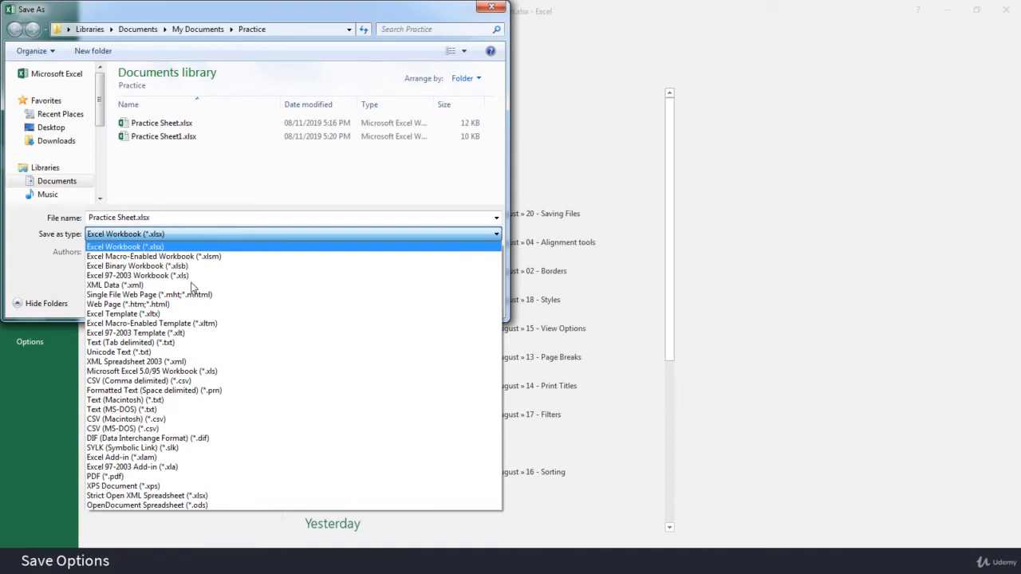
{"action": "left_click", "coordinate": [224, 381]}
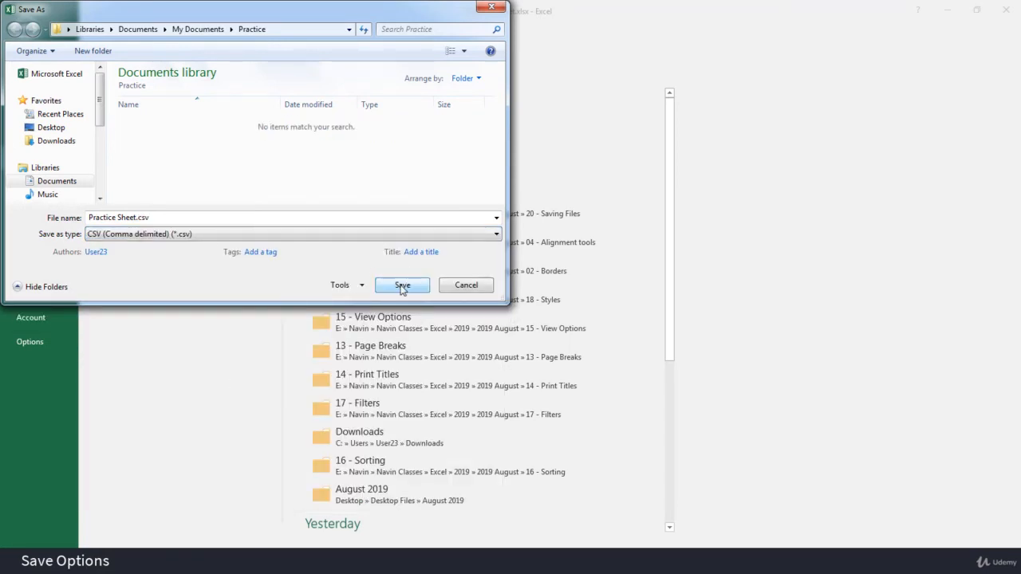
{"action": "left_click", "coordinate": [403, 285]}
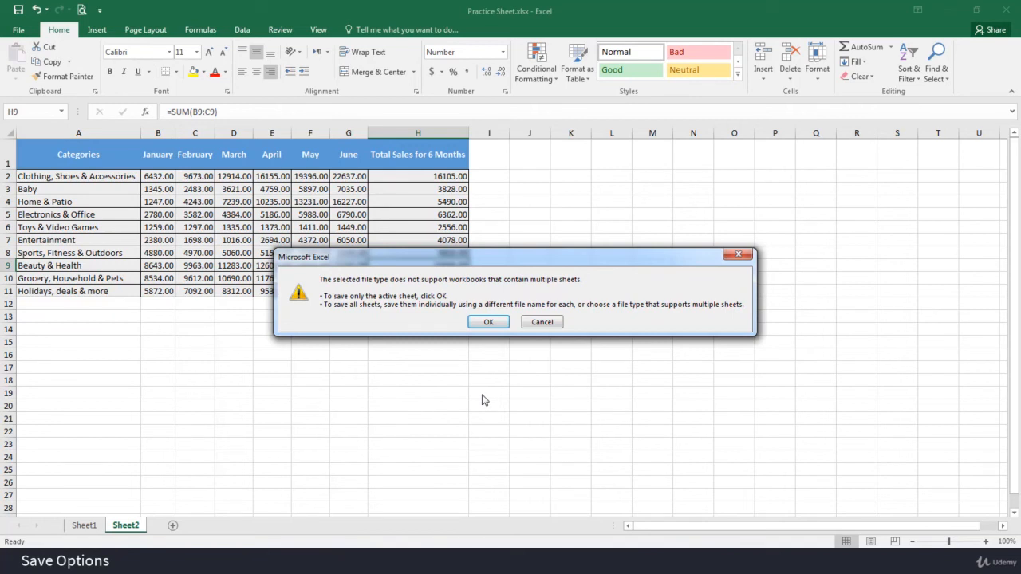
{"action": "left_click", "coordinate": [497, 323]}
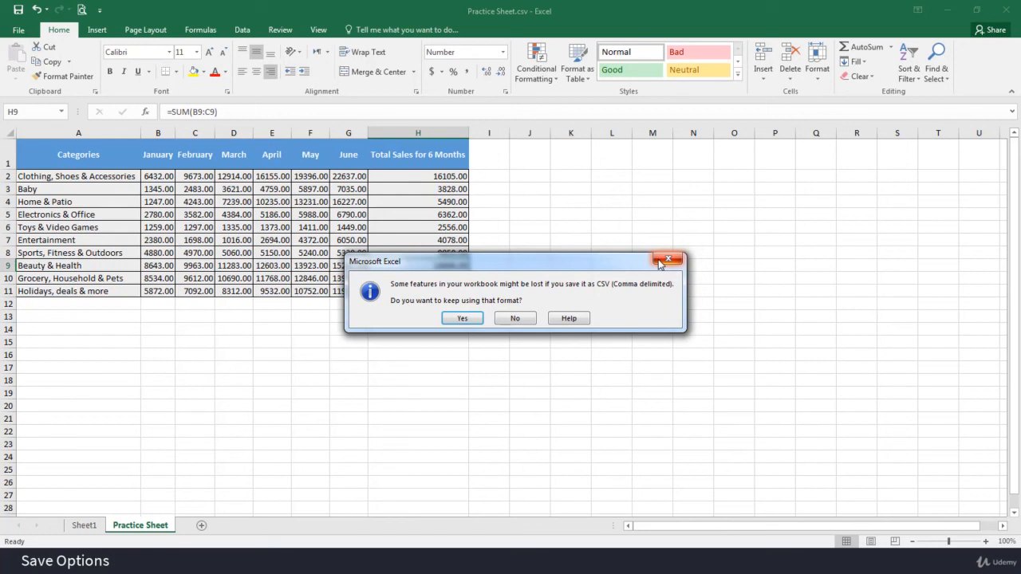
{"action": "left_click", "coordinate": [464, 319]}
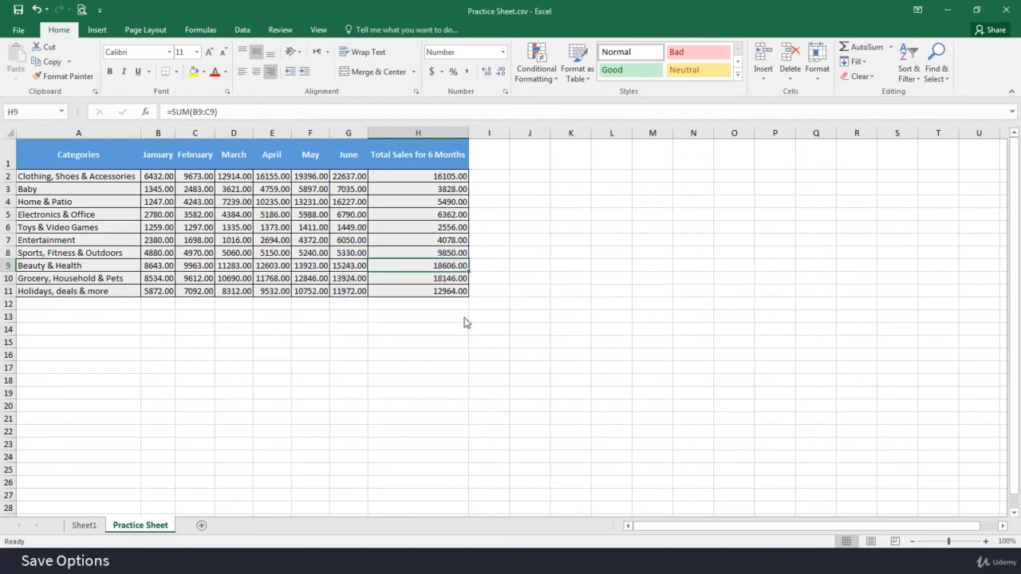